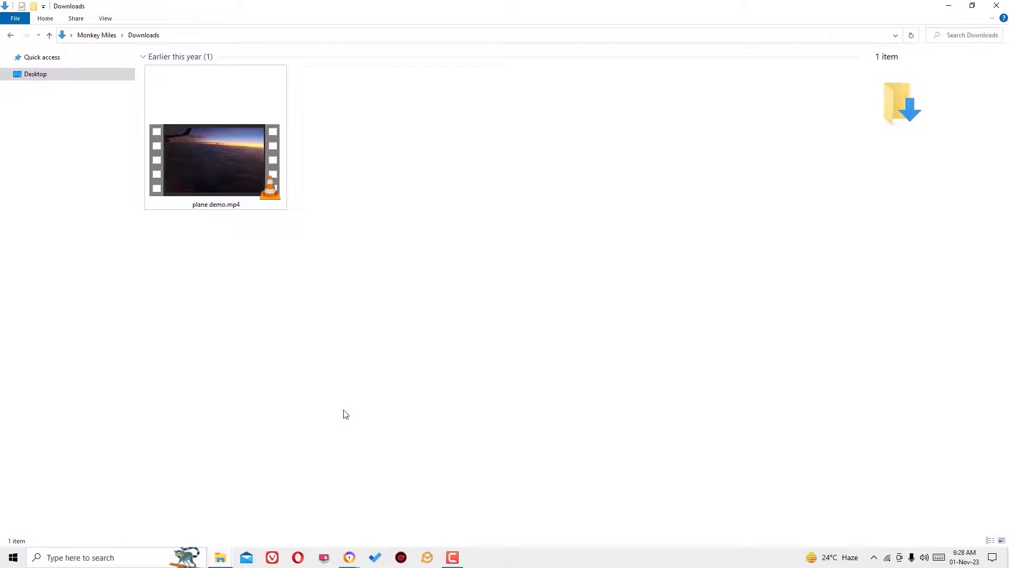
Launch VLC media player from its desktop shortcut
mouse_move(232, 202)
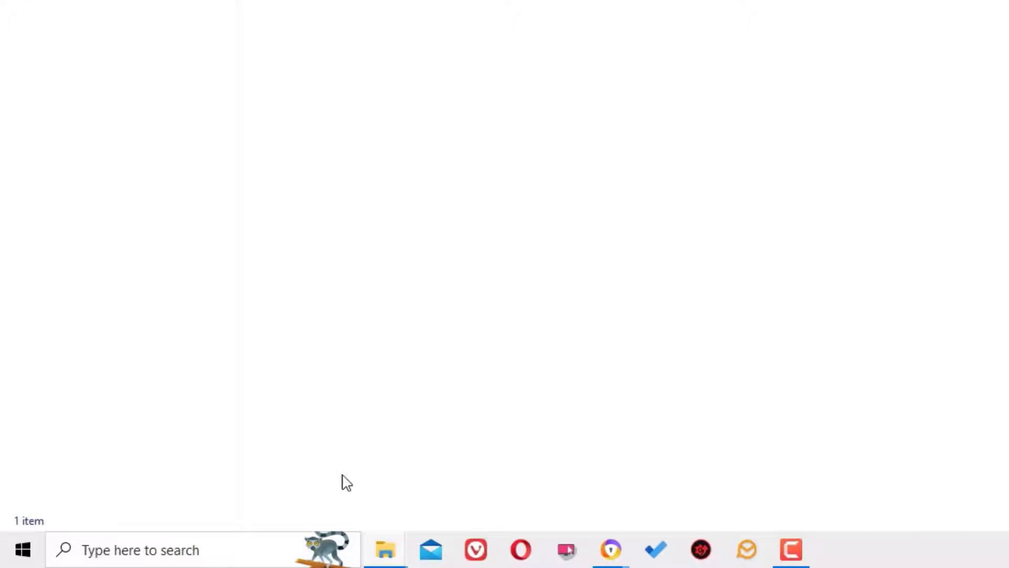
key("super+s")
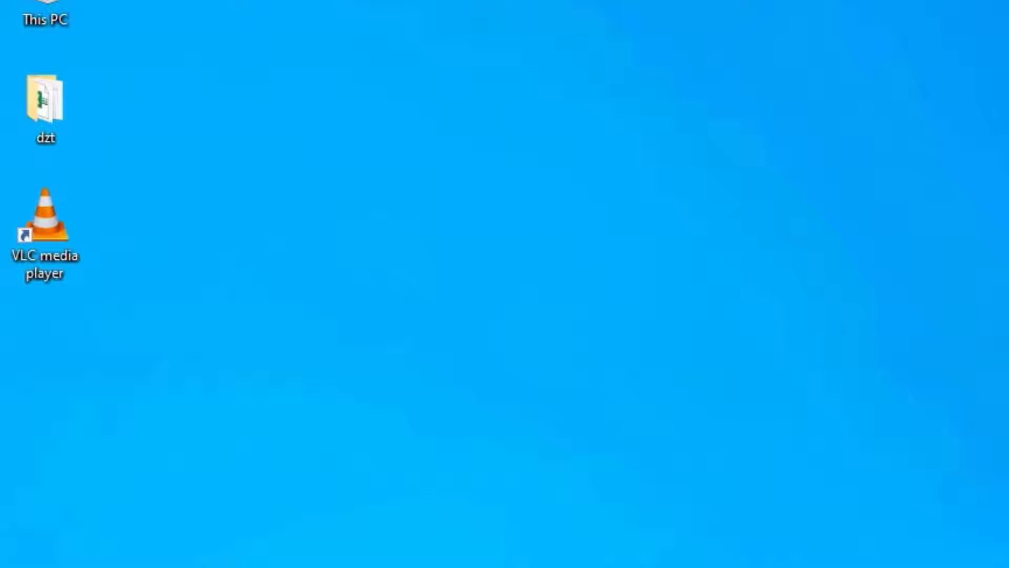
double_click(45, 271)
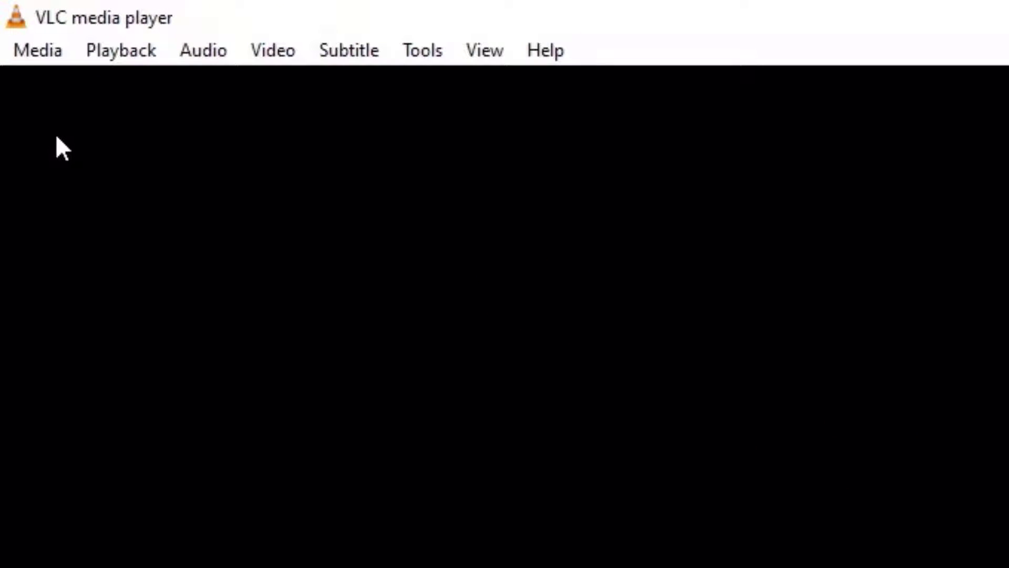
Add plane demo.mp4 from Downloads to the Convert / Save file list
left_click(16, 58)
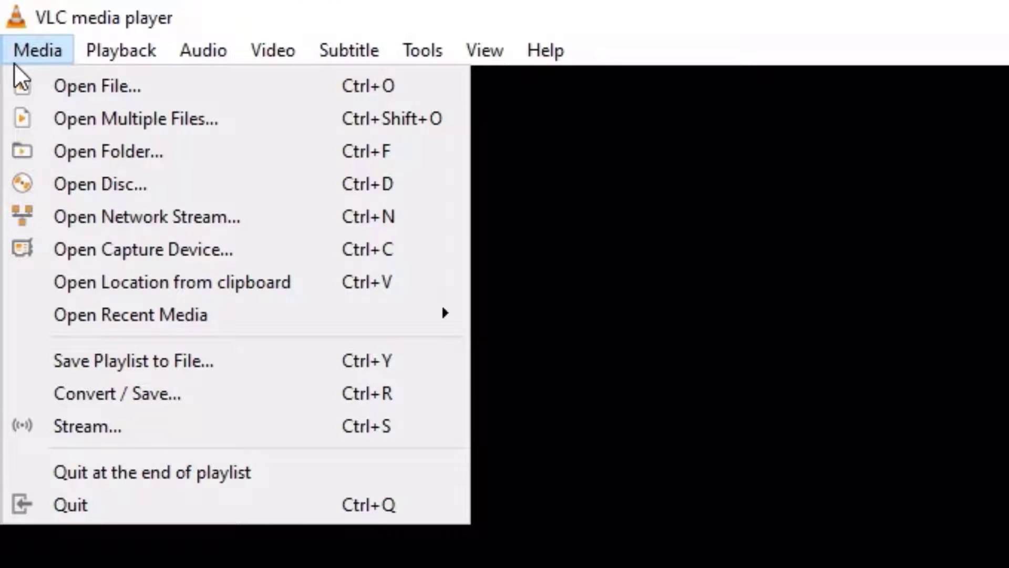
left_click(187, 384)
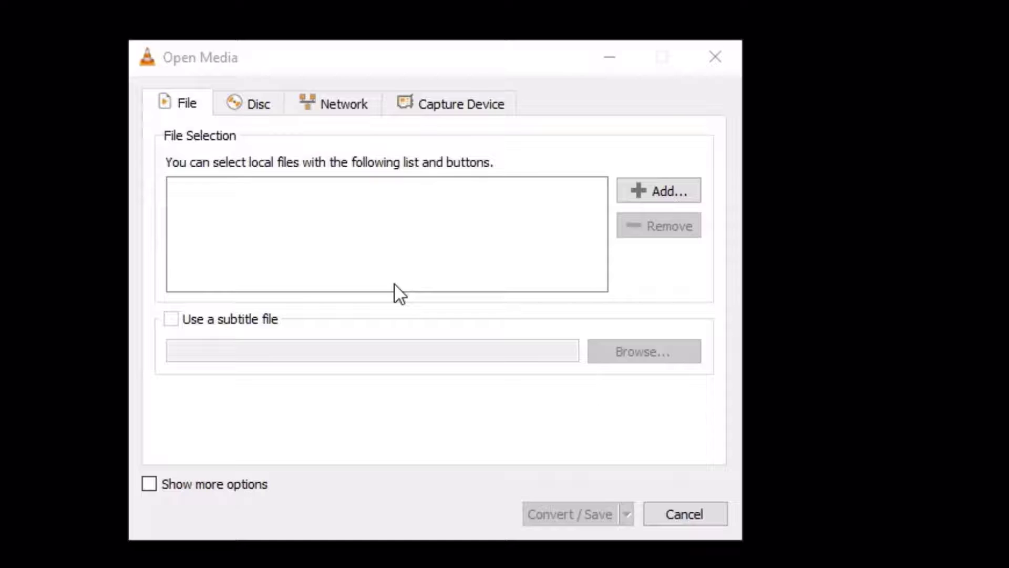
left_click(664, 190)
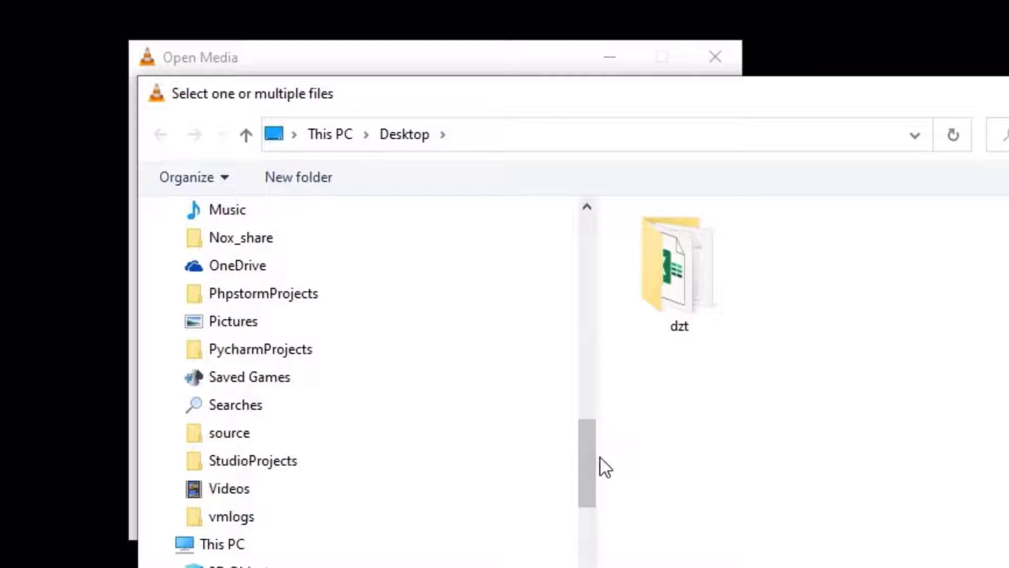
scroll(592, 474, "down", 1)
scroll(584, 476, "down", 1)
left_click(237, 563)
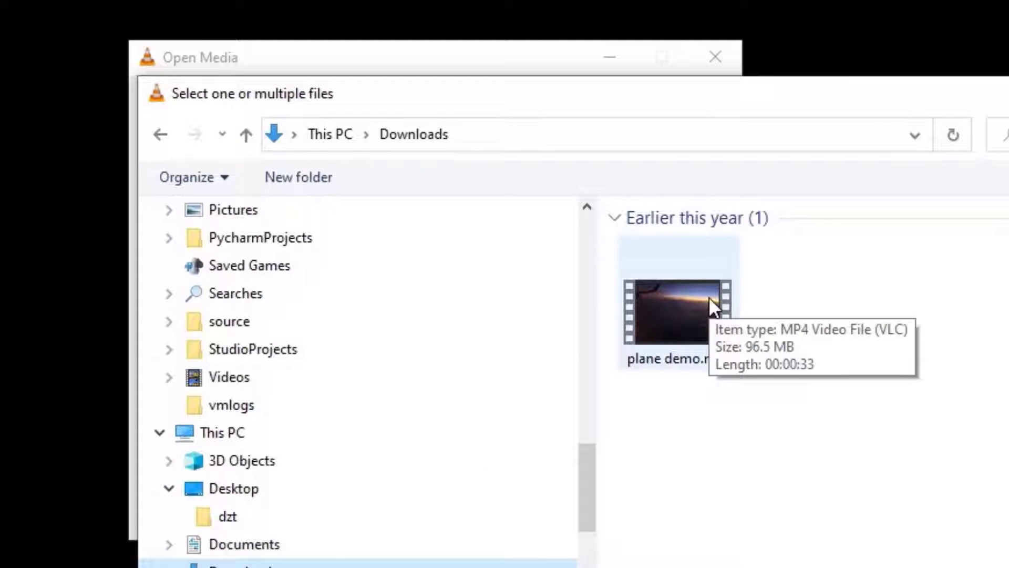
left_click(709, 297)
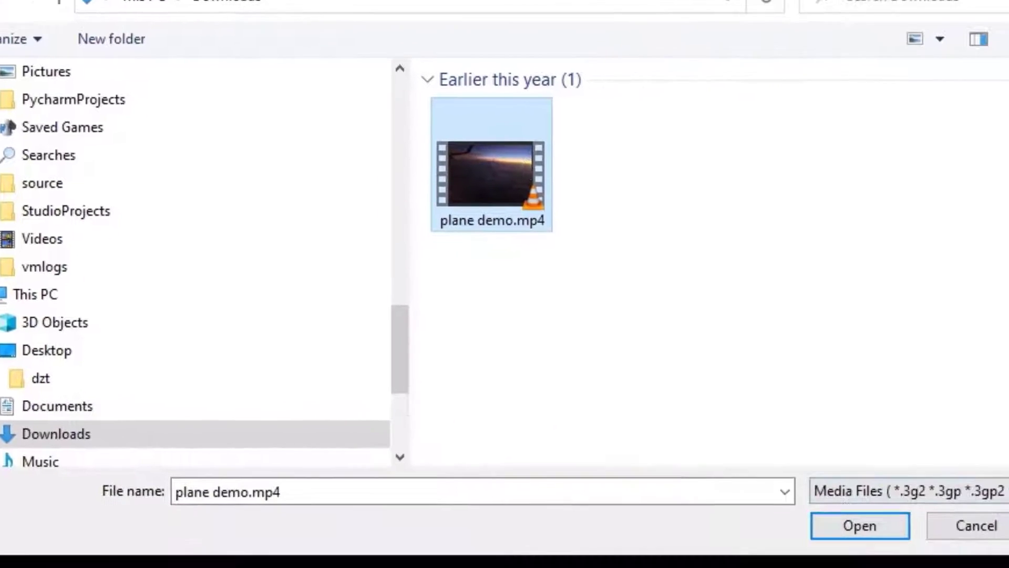
left_click(859, 528)
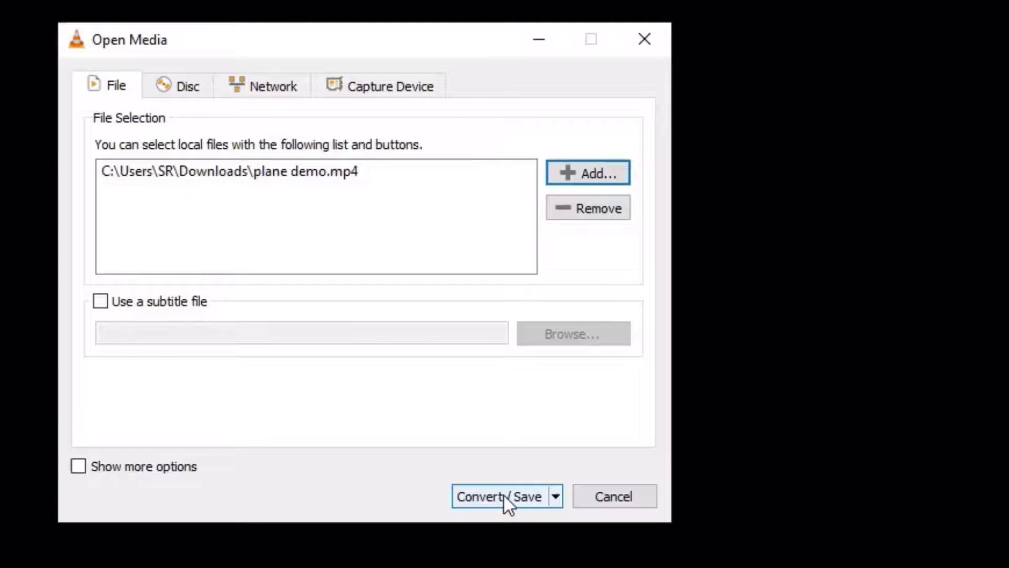
Choose the Video - H.264 + MP3 (MP4) profile in the Convert dialog
left_click(503, 496)
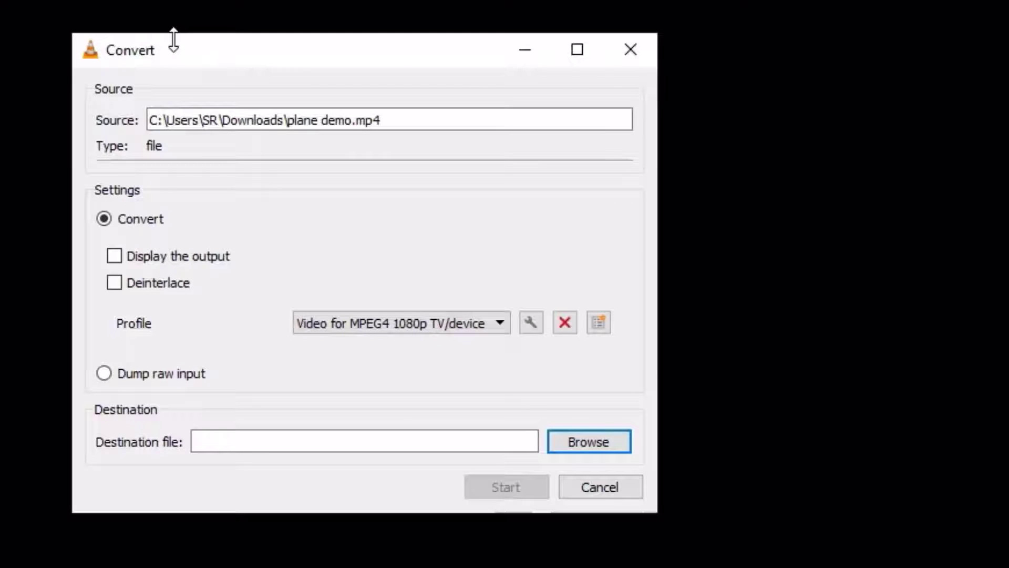
left_click(414, 324)
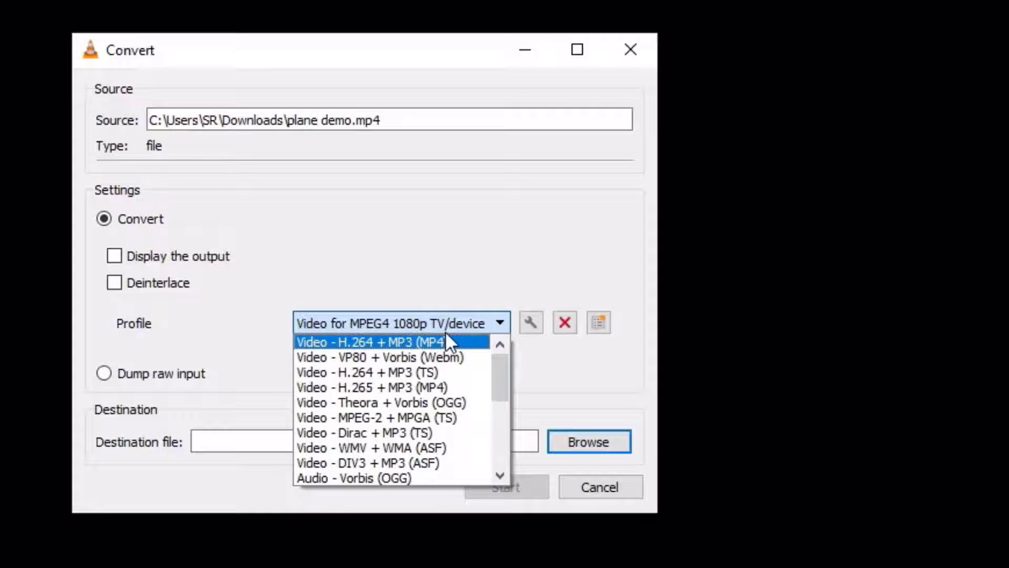
left_click(467, 345)
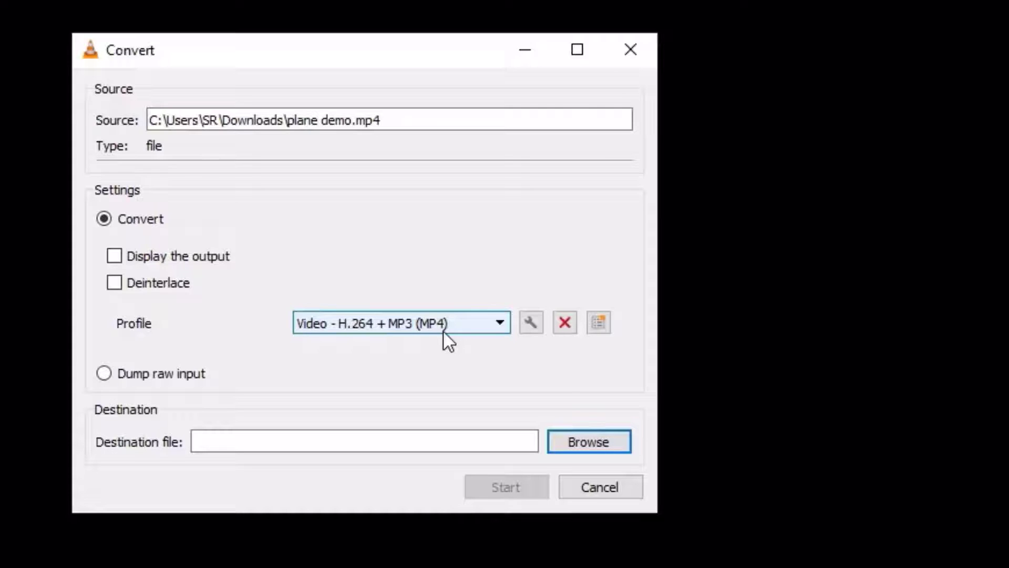
Edit the profile, keeping H-264 as the video codec
left_click(530, 323)
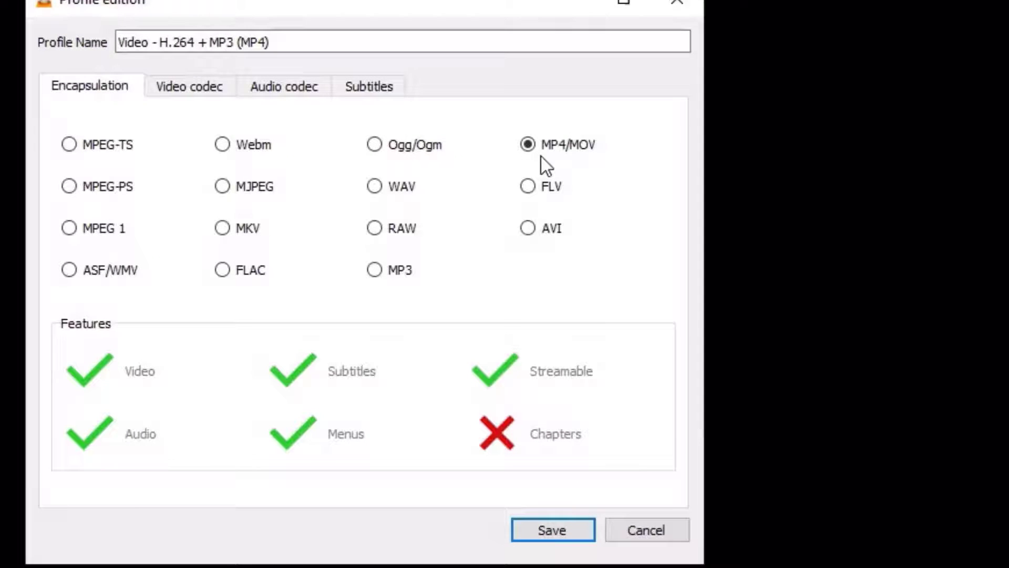
left_click(182, 95)
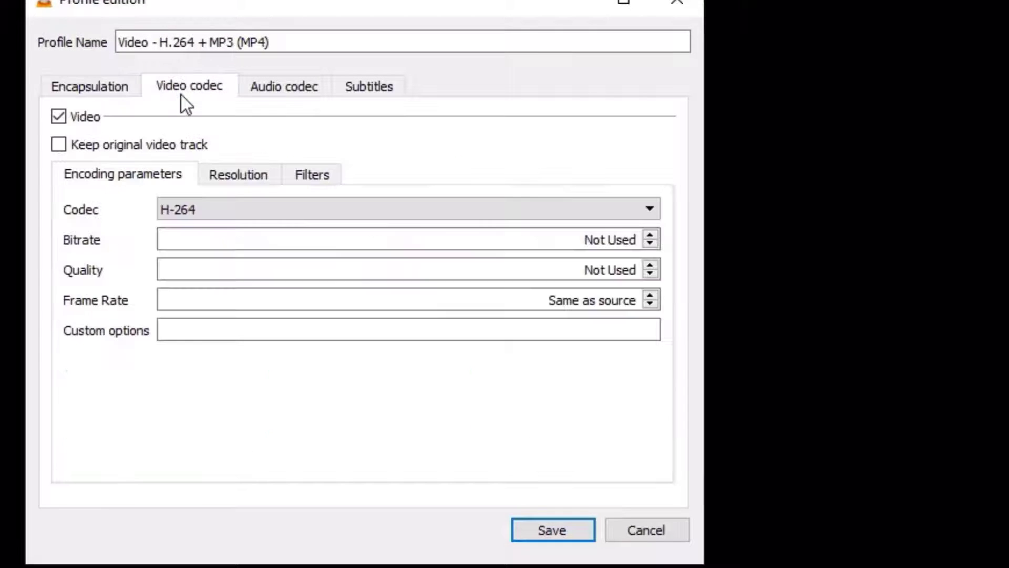
left_click(232, 212)
left_click(212, 326)
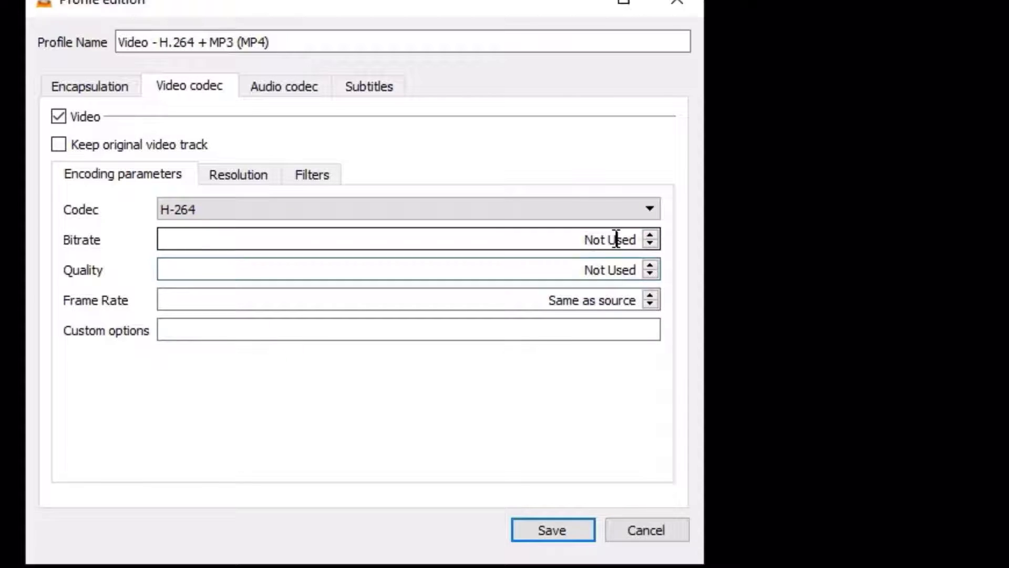
Set the profile's video resolution scale to 1
left_click(251, 173)
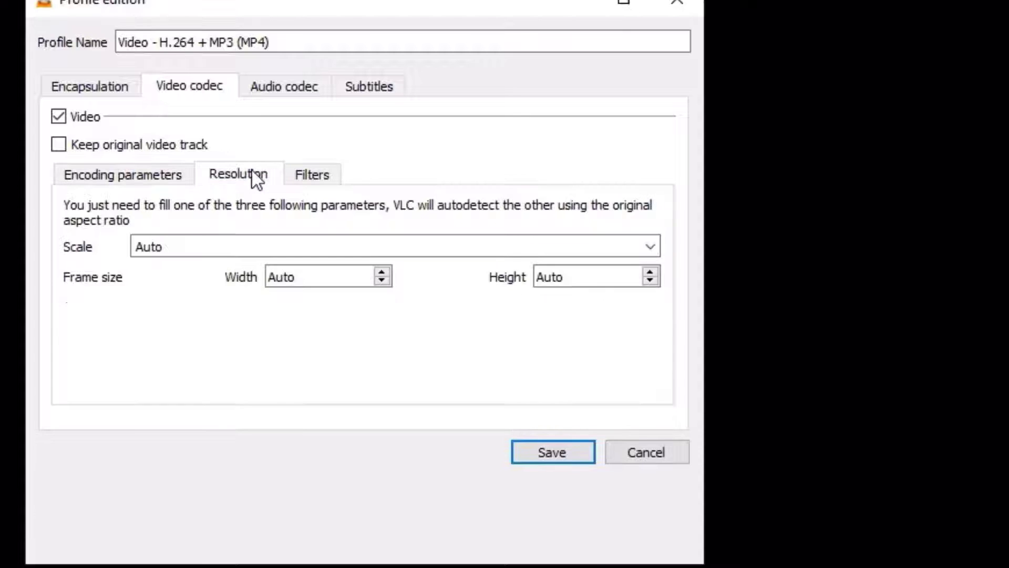
left_click(647, 247)
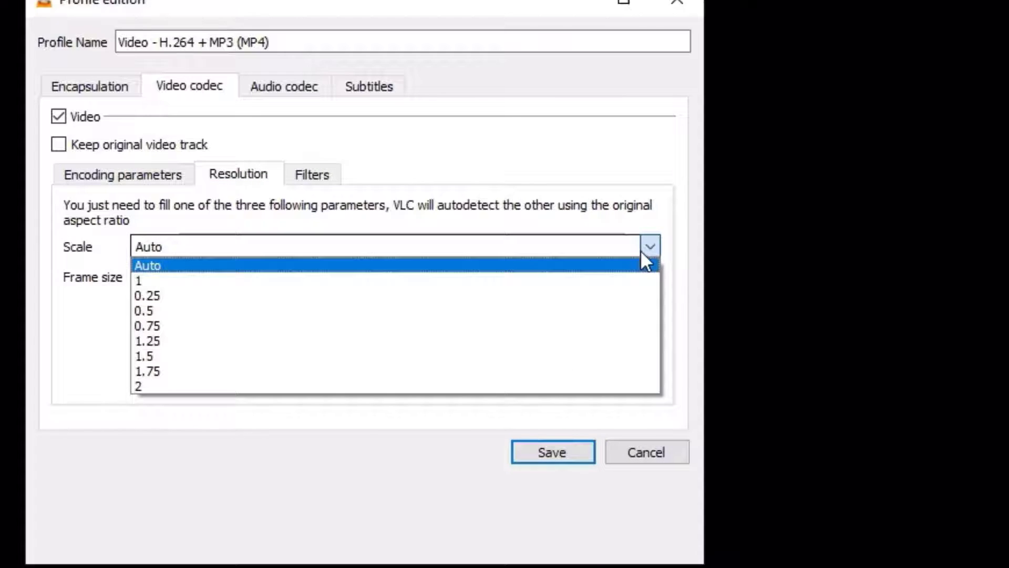
left_click(582, 284)
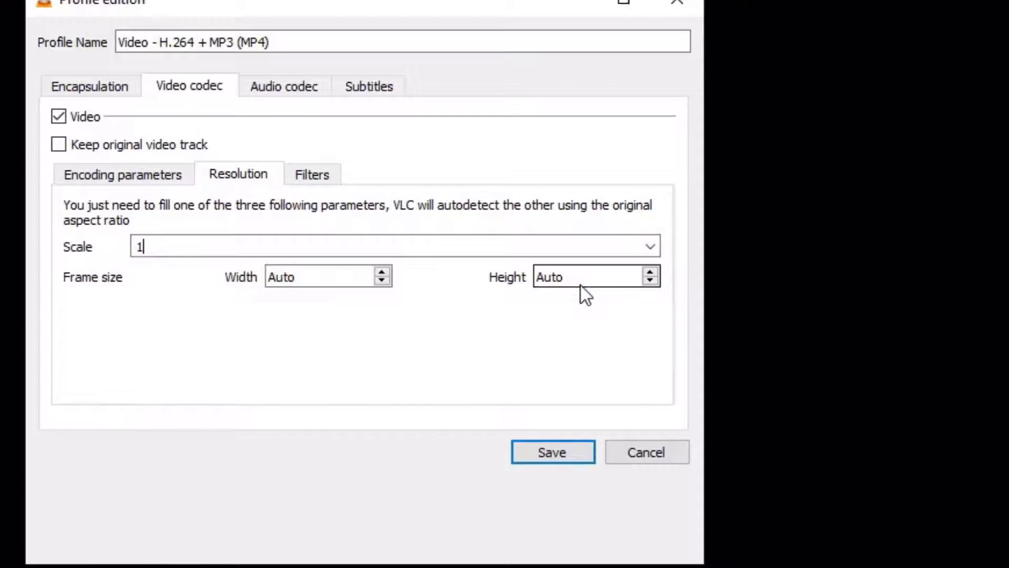
left_click(271, 87)
Re-encode the audio as MP3 instead of keeping the original track, and save the profile
left_click(103, 150)
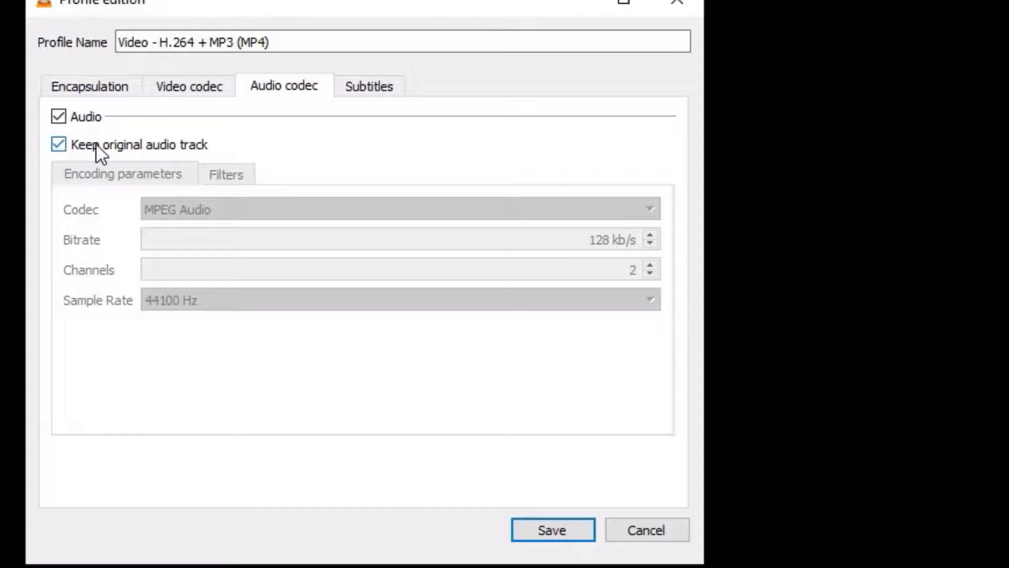
left_click(59, 145)
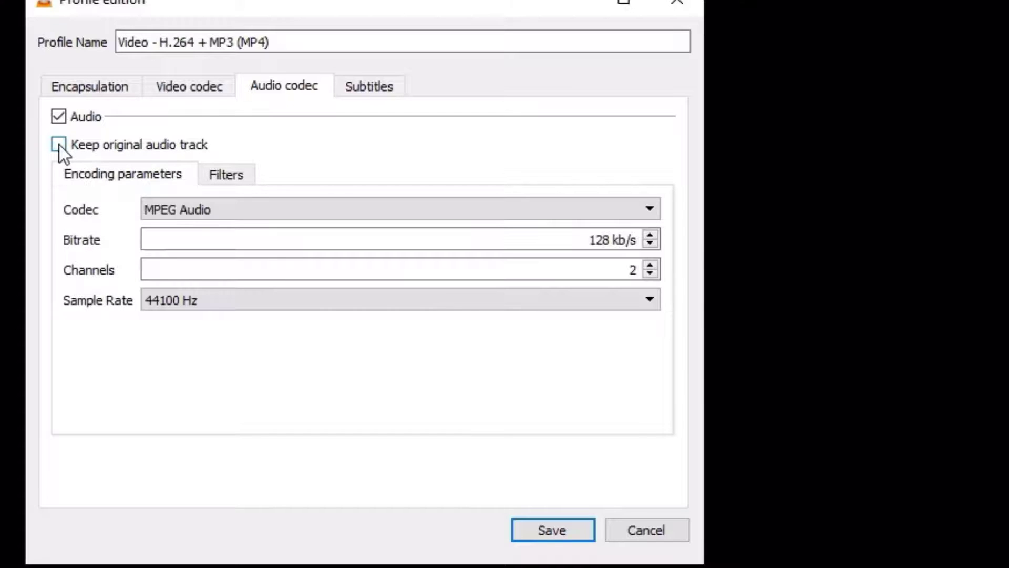
left_click(650, 209)
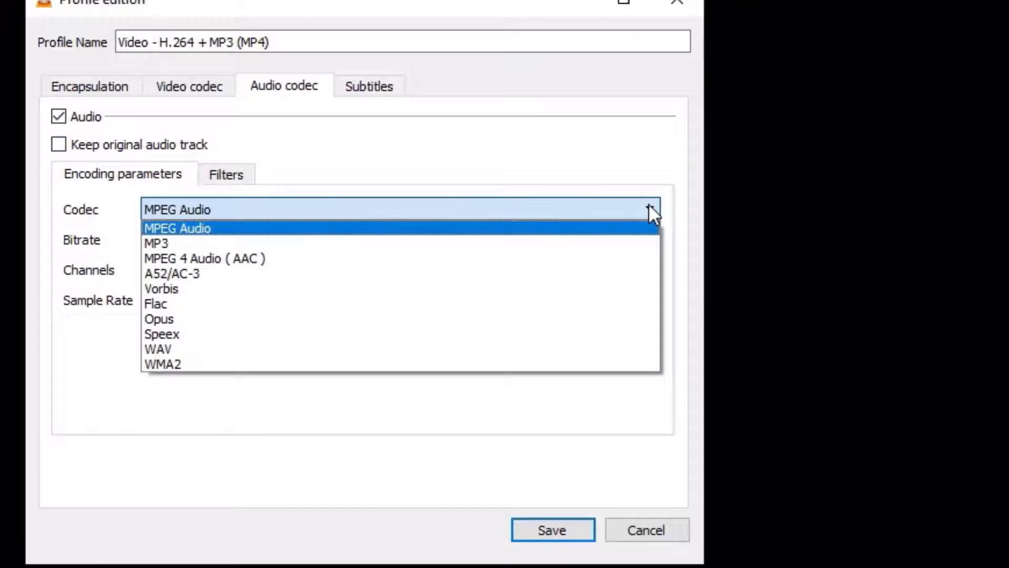
left_click(511, 243)
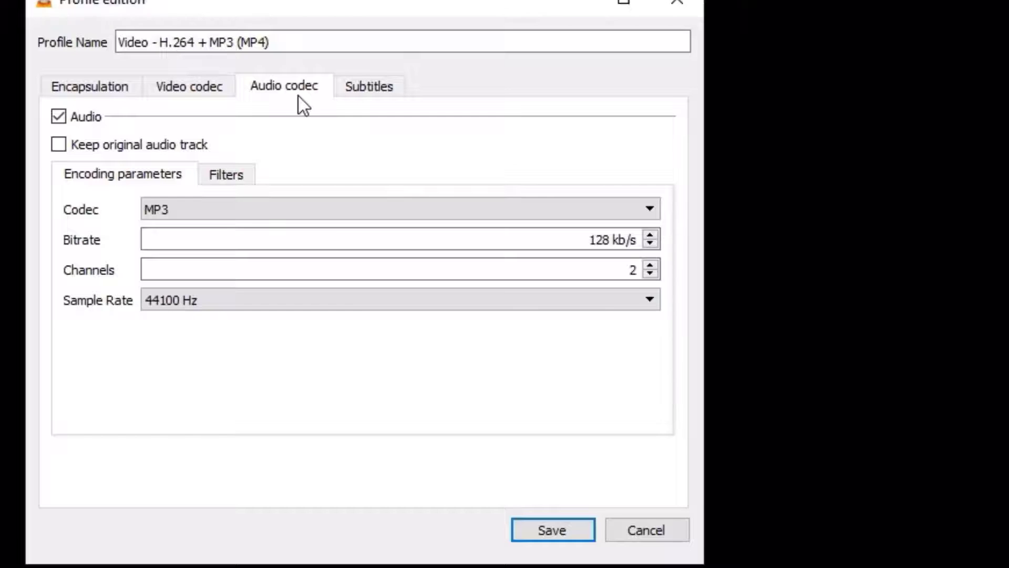
left_click(517, 518)
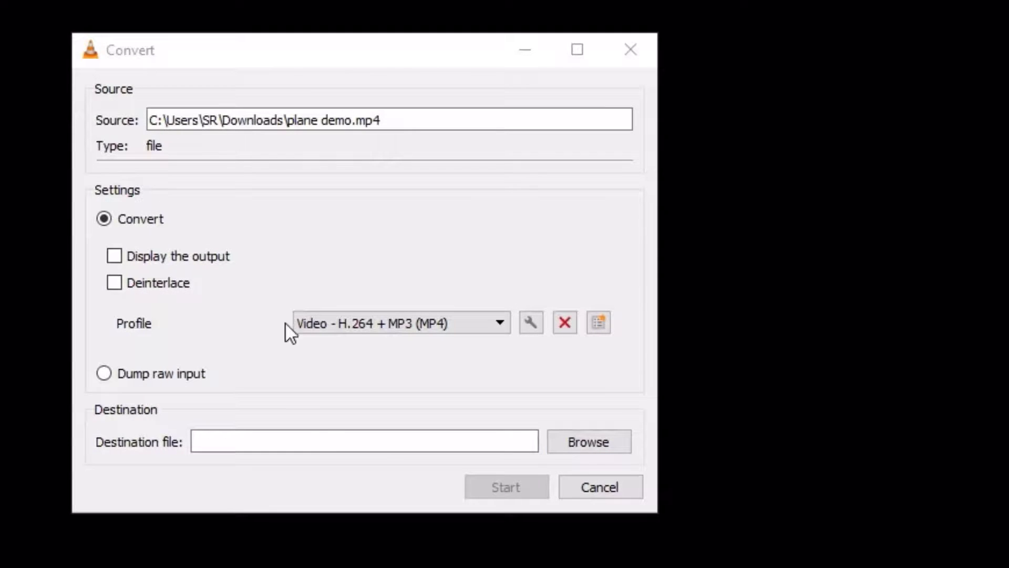
Set the destination file to plane demo 1.mp4 in Downloads
left_click(553, 444)
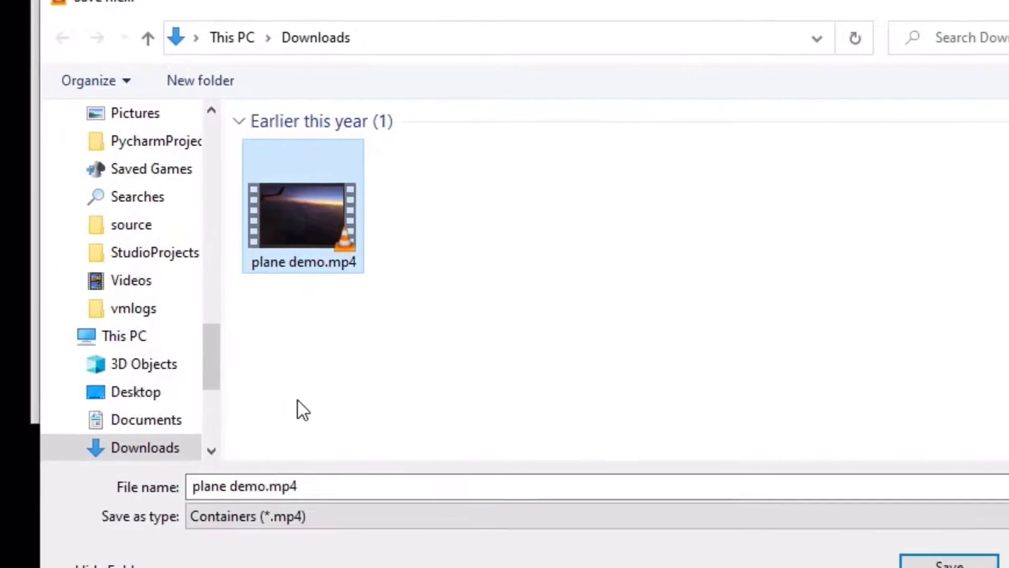
left_click(311, 566)
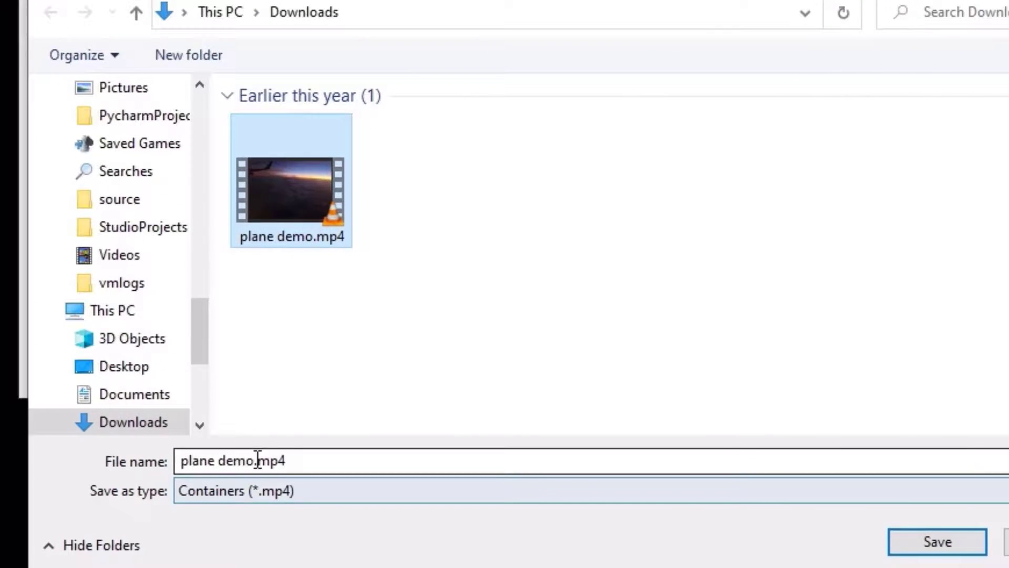
left_click(258, 459)
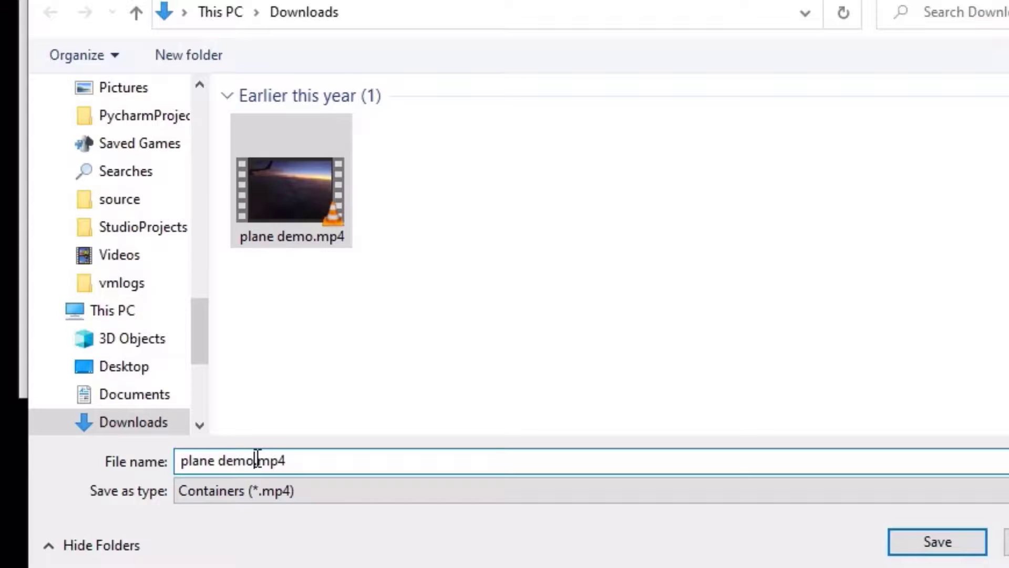
type("1")
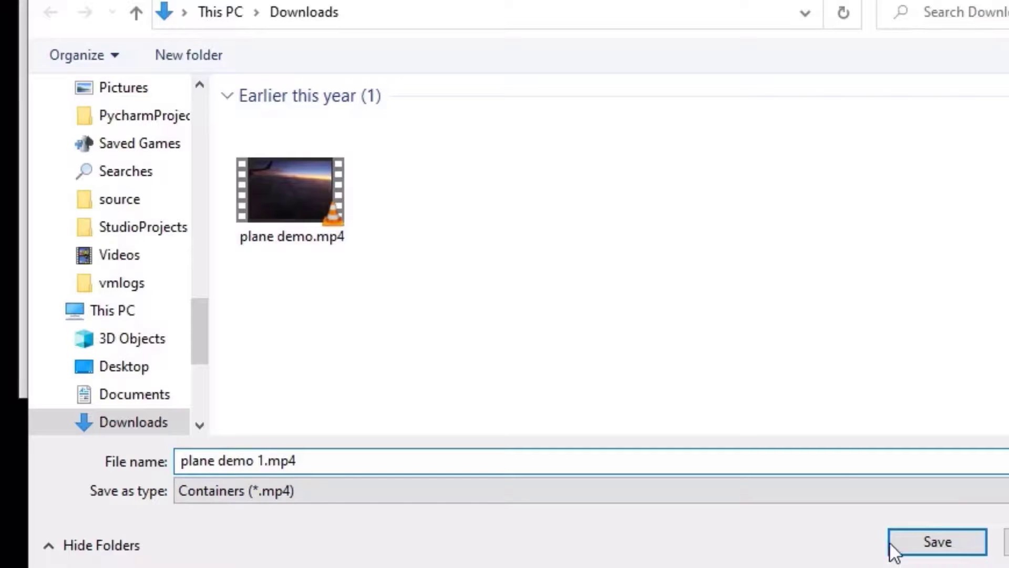
left_click(927, 541)
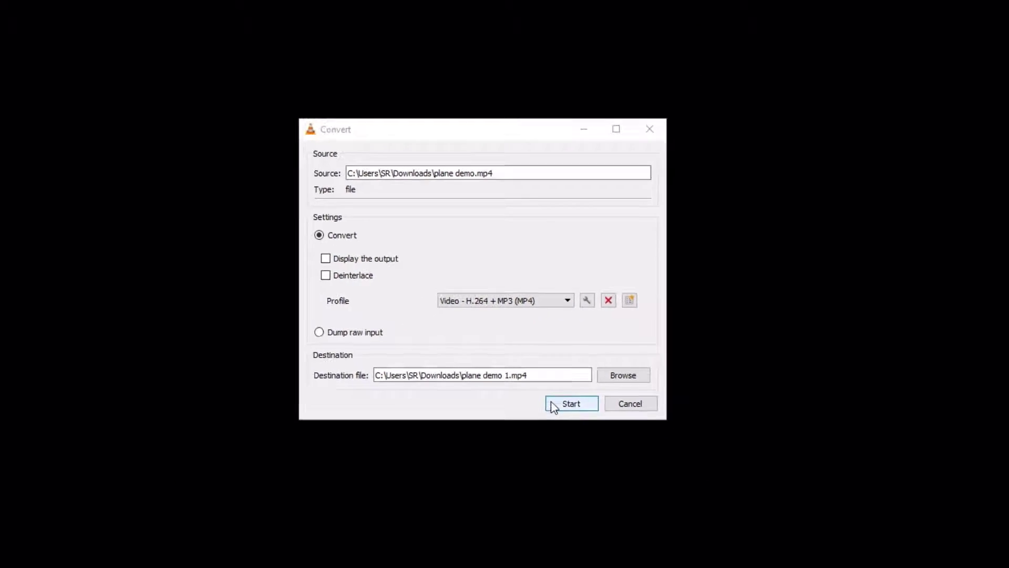
Start converting plane demo.mp4 into plane demo 1.mp4
left_click(553, 406)
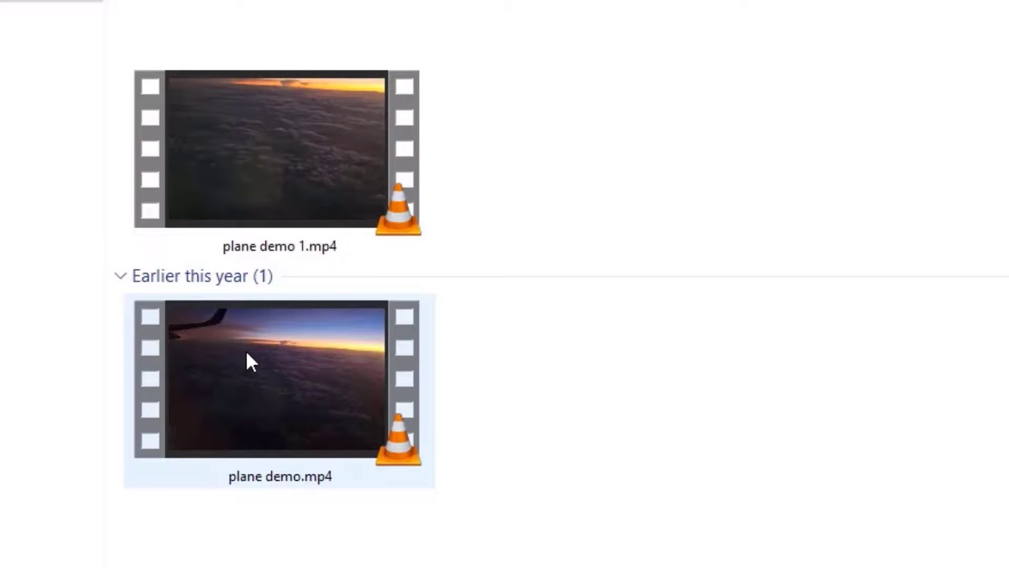
Check the sizes of plane demo.mp4 and plane demo 1.mp4 (16.4 MB, 33 s), then close Downloads
left_click(310, 370)
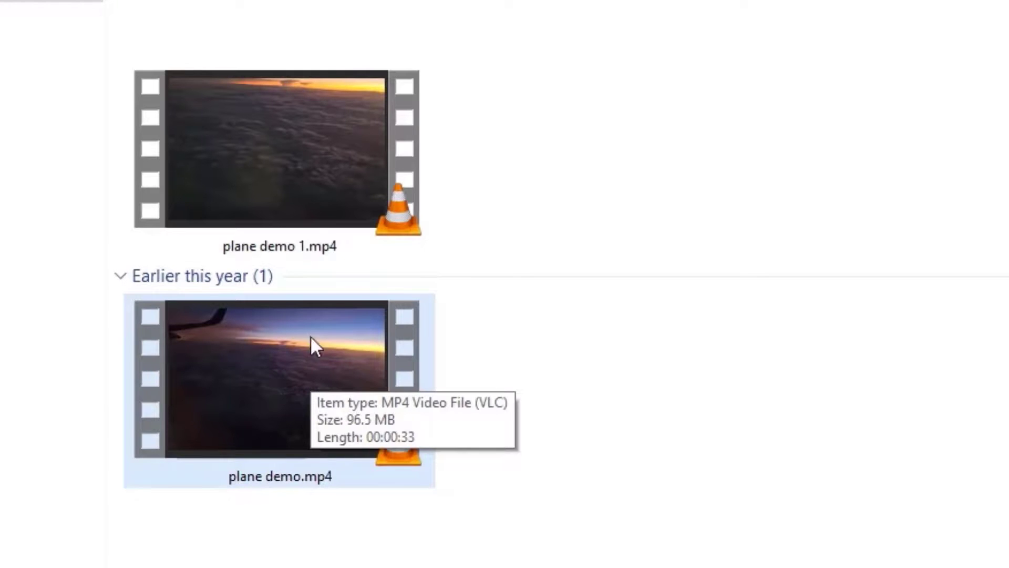
left_click(312, 151)
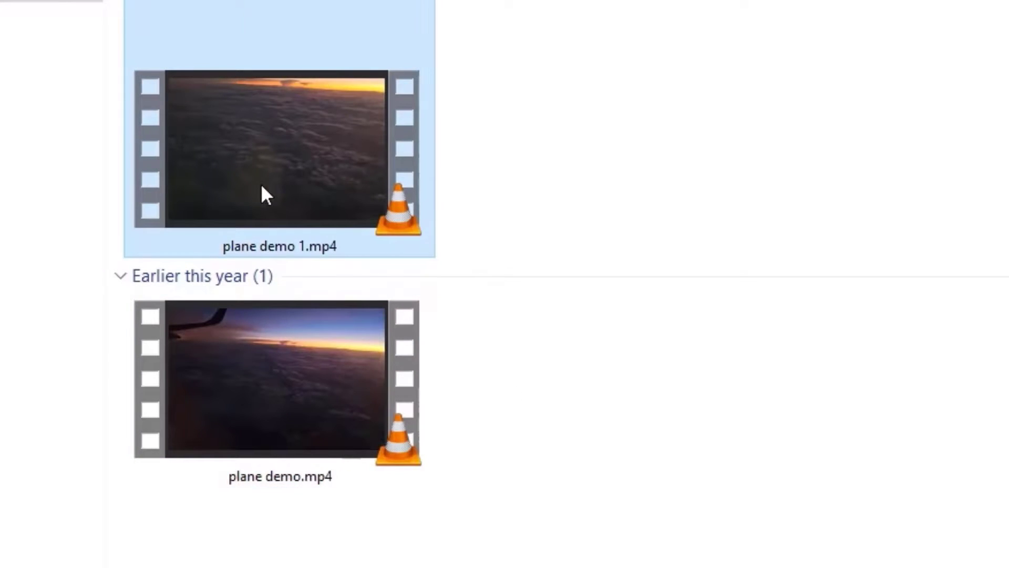
mouse_move(262, 187)
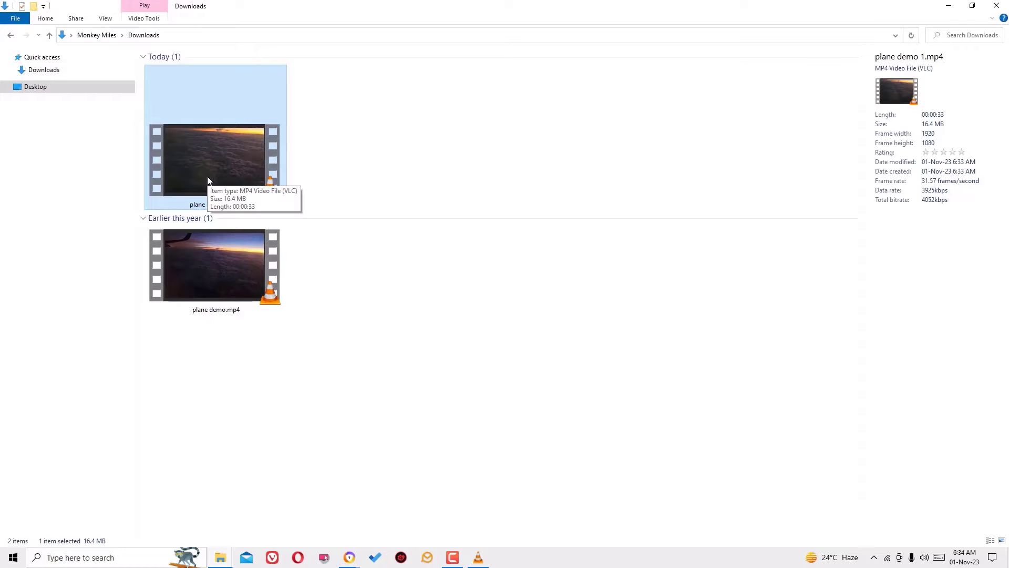
left_click(996, 6)
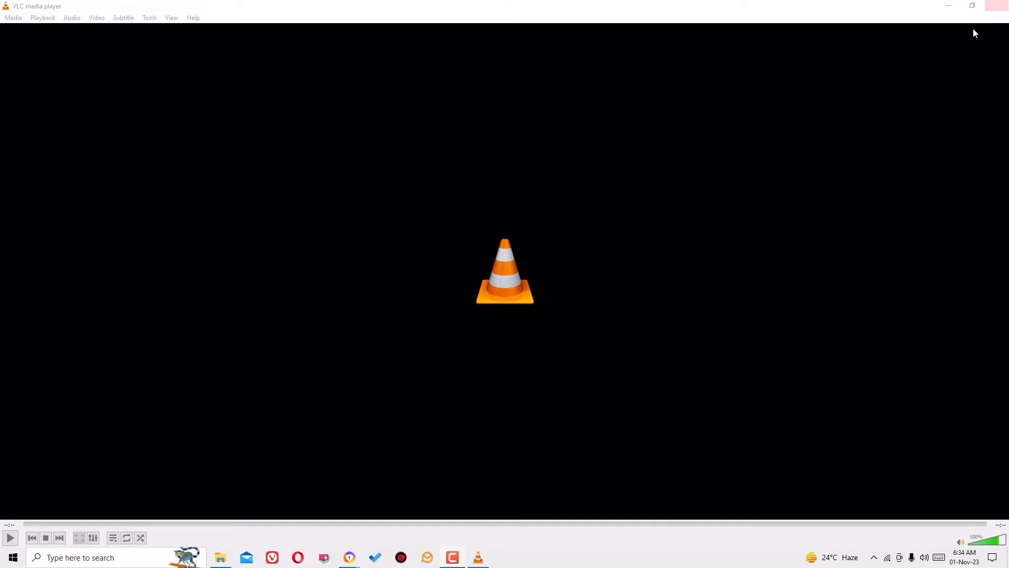
Close the VLC media player window
left_click(996, 5)
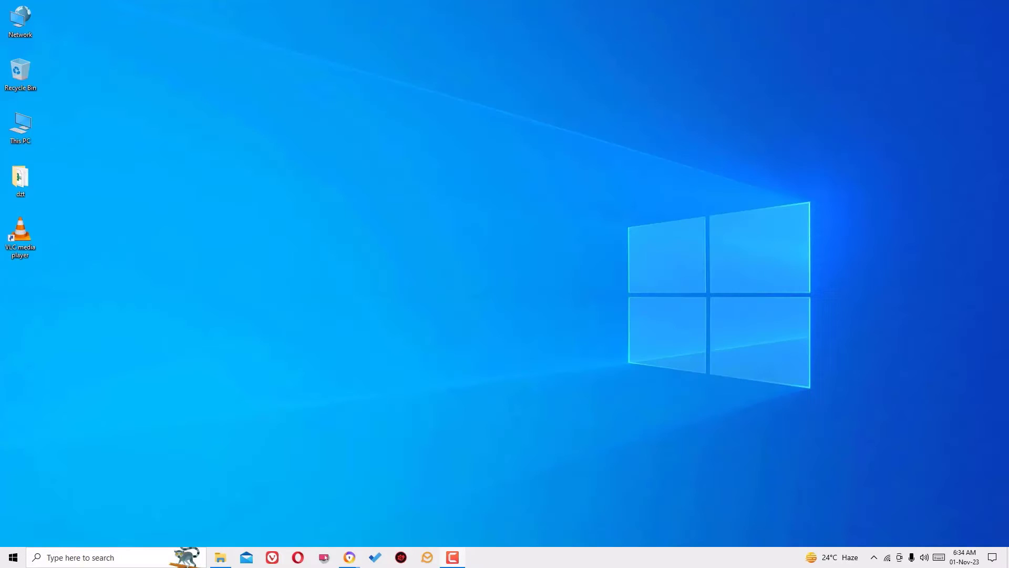